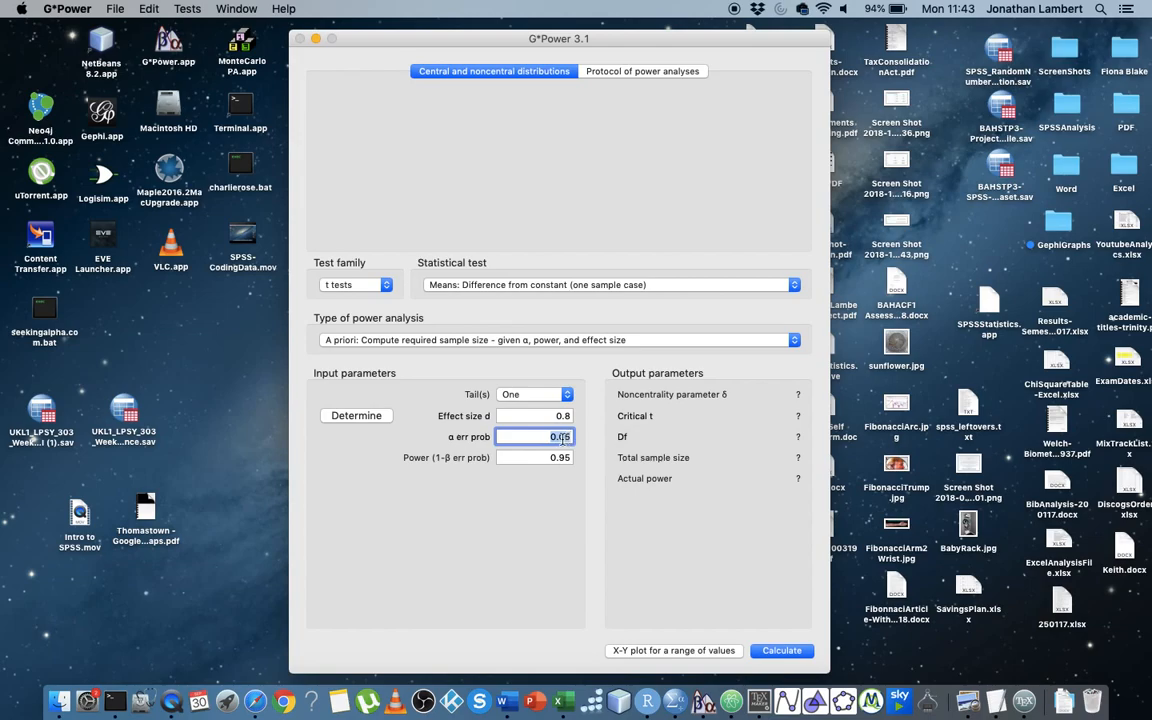
- Calculate the required sample size for the one-sample t test with the existing effect size, α and power inputs
{"action": "left_click", "coordinate": [465, 437]}
{"action": "left_click", "coordinate": [457, 420]}
{"action": "left_click", "coordinate": [485, 413]}
{"action": "left_click_drag", "start_coordinate": [547, 460], "coordinate": [570, 456]}
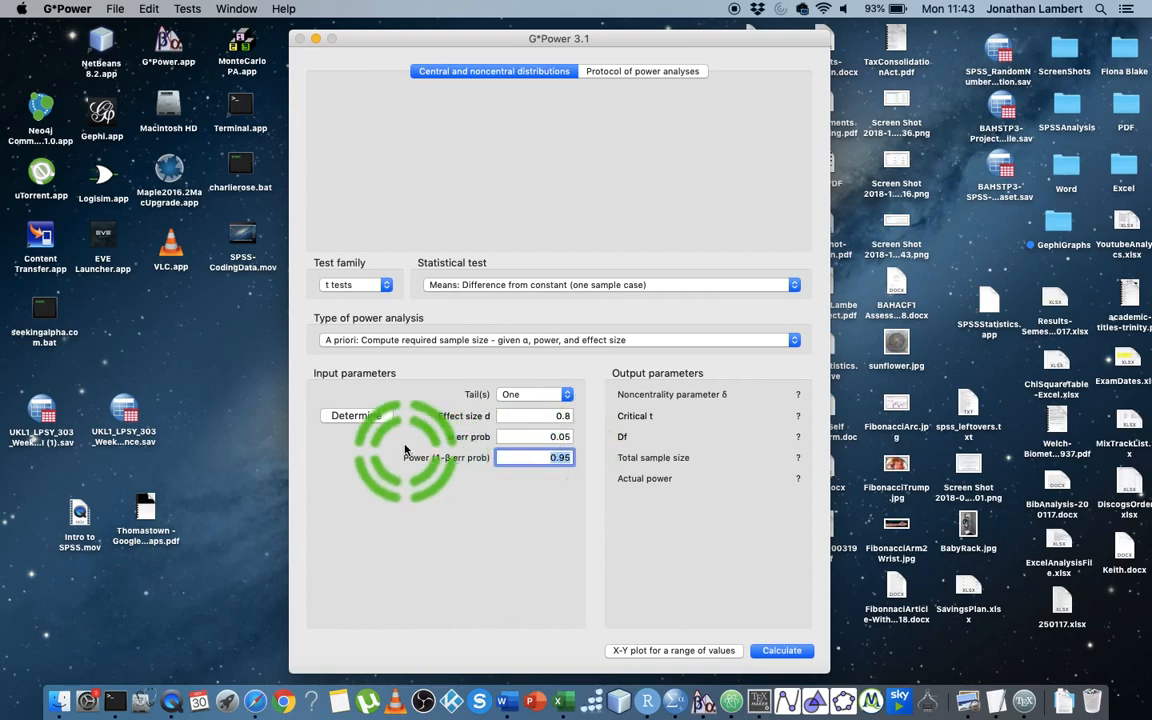
{"action": "left_click", "coordinate": [569, 457]}
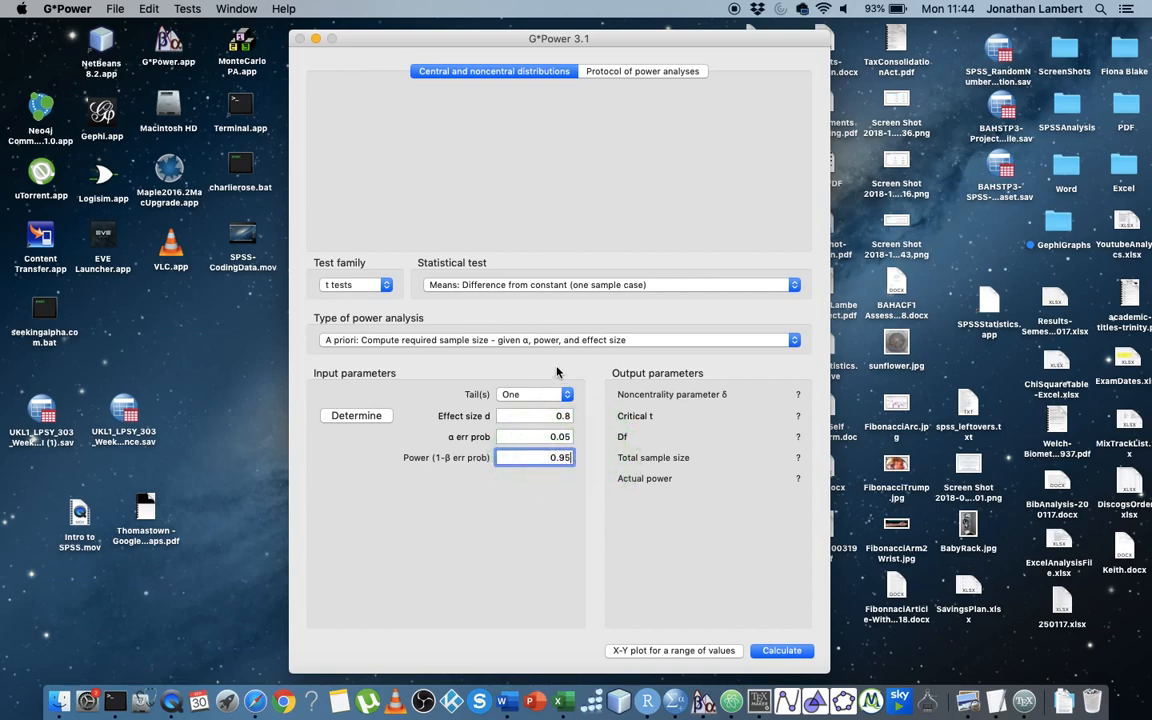
{"action": "left_click", "coordinate": [788, 652]}
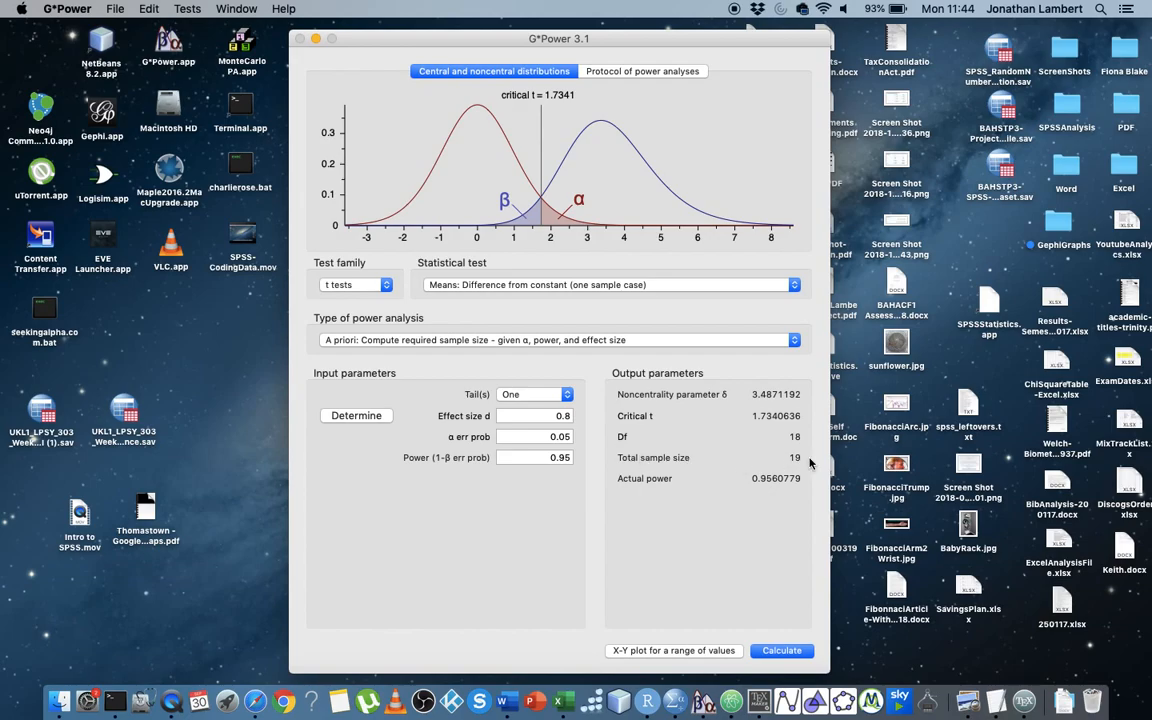
- Set the power (1-β err prob) to 0.80 and recalculate the required sample size
{"action": "double_click", "coordinate": [567, 457]}
{"action": "left_click", "coordinate": [572, 457]}
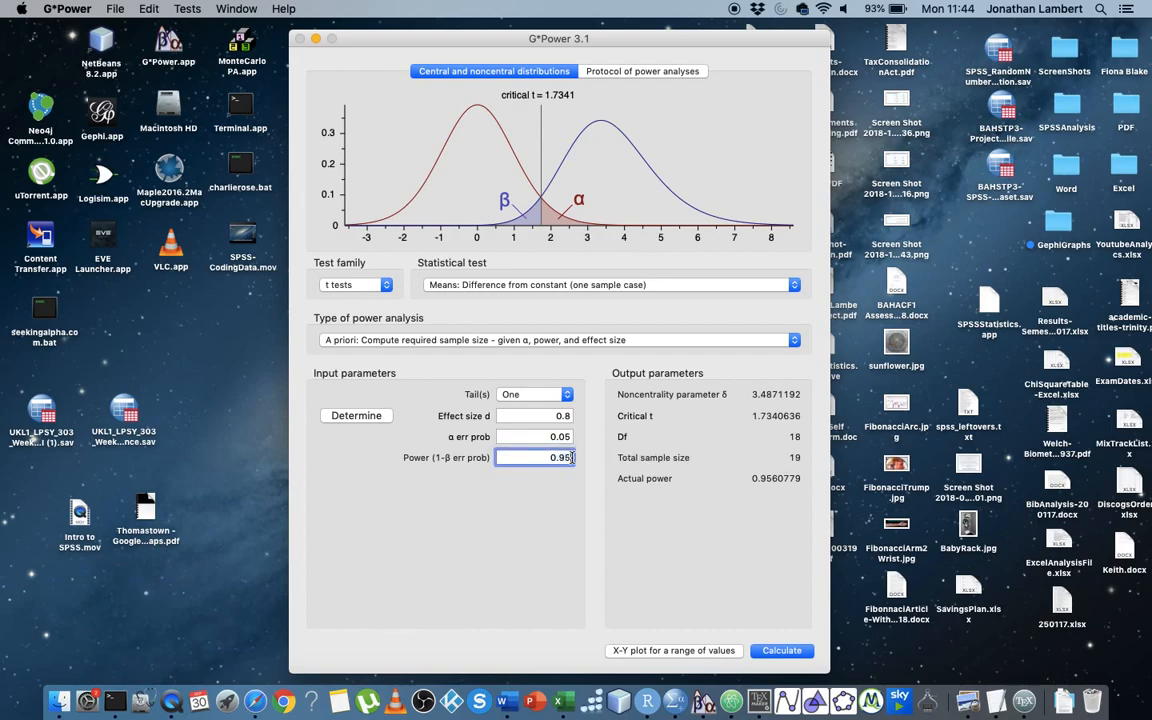
{"action": "key", "text": "BackSpace"}
{"action": "key", "text": "BackSpace"}
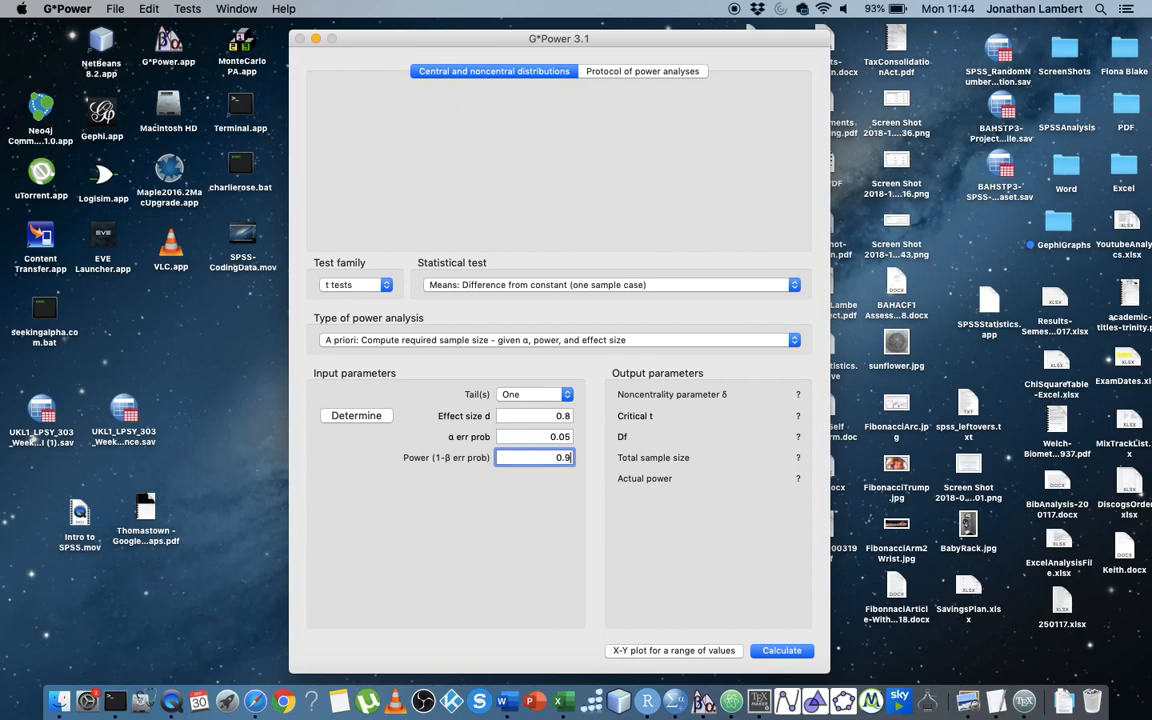
{"action": "type", "text": "80"}
{"action": "left_click", "coordinate": [545, 450]}
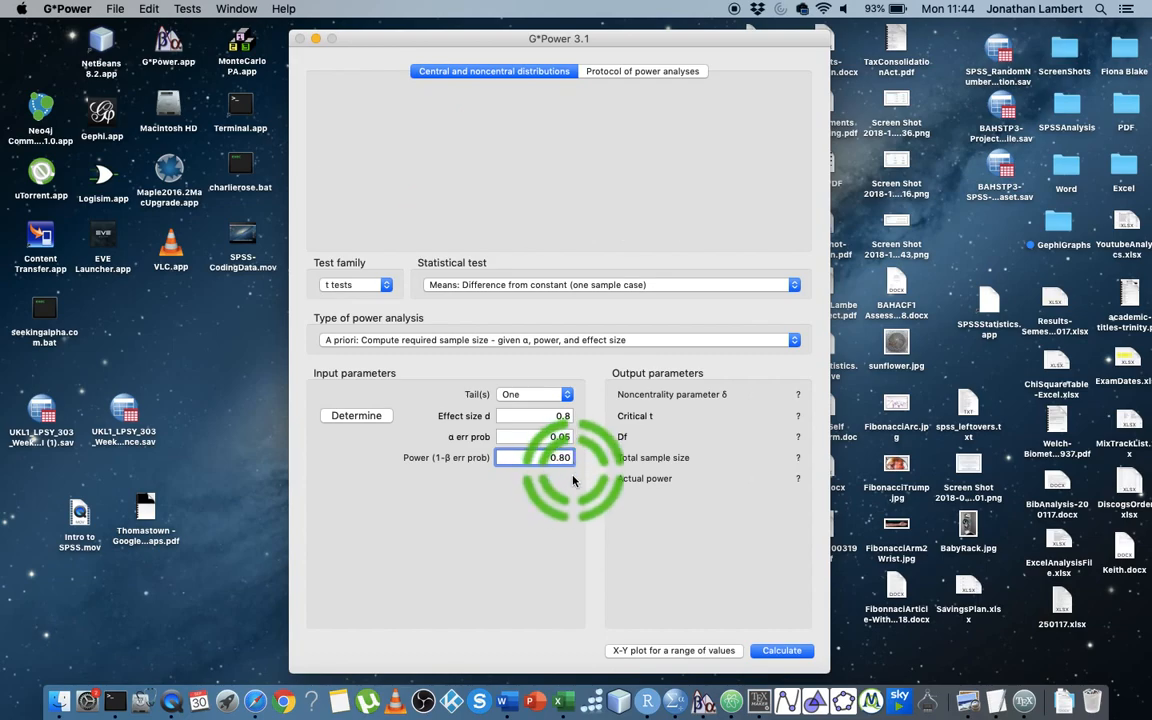
{"action": "left_click", "coordinate": [782, 651]}
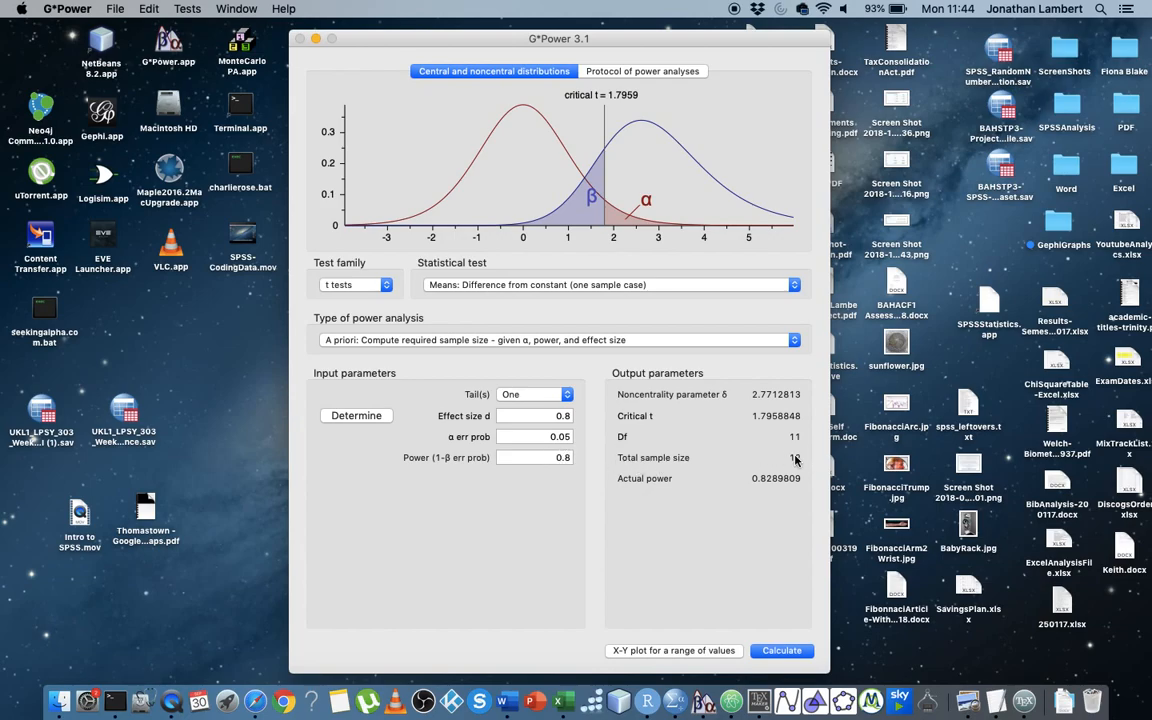
- Set the power (1-β err prob) to 0.95
{"action": "double_click", "coordinate": [569, 457]}
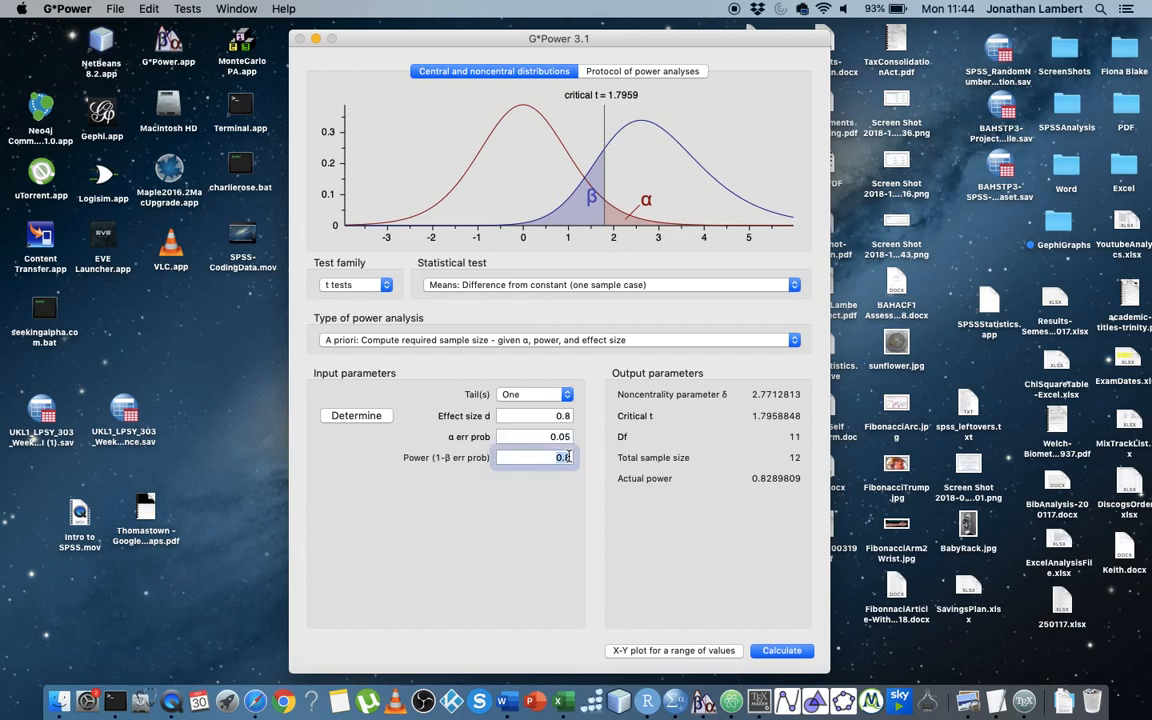
{"action": "type", "text": "0.95"}
{"action": "left_click", "coordinate": [494, 457]}
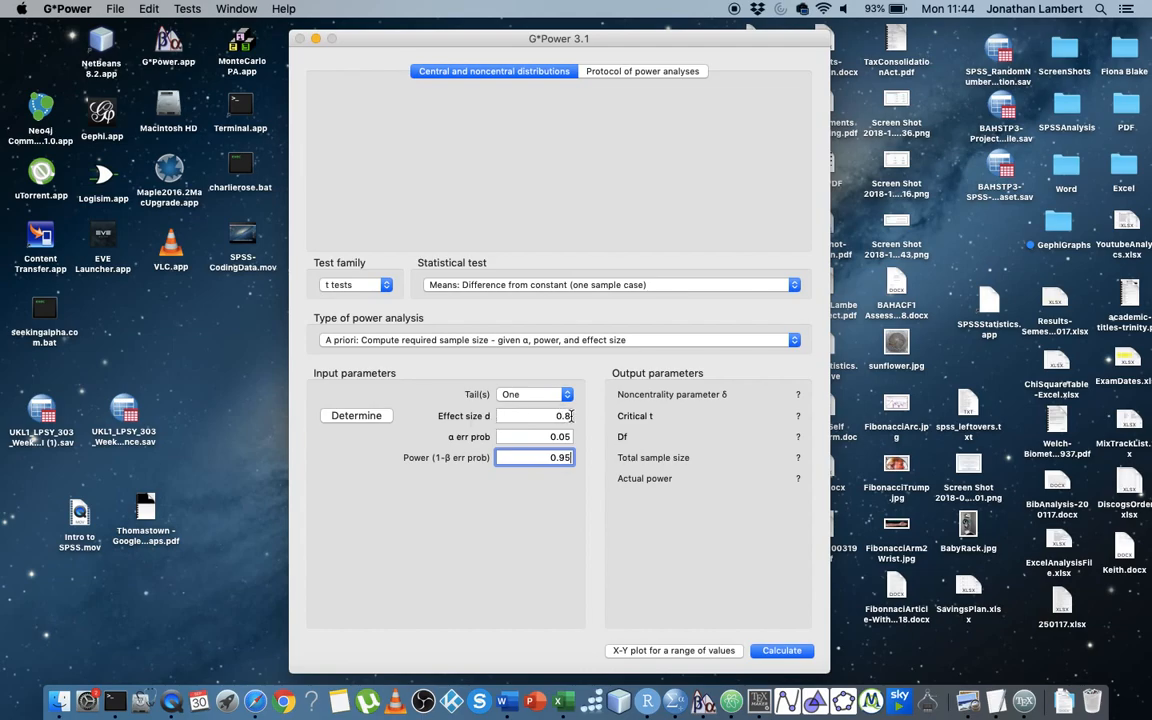
- Set the effect size d to the medium convention of 0.5 and calculate the required sample size
{"action": "mouse_move", "coordinate": [571, 416]}
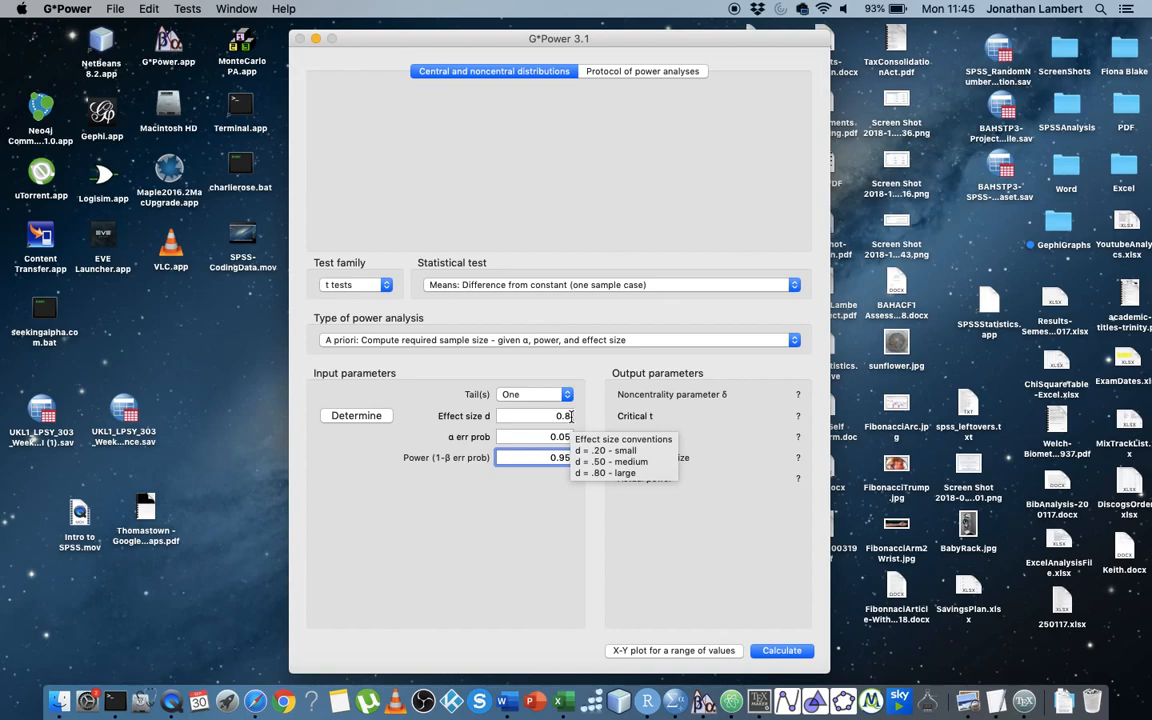
{"action": "left_click", "coordinate": [571, 416]}
{"action": "key", "text": "BackSpace"}
{"action": "type", "text": "5"}
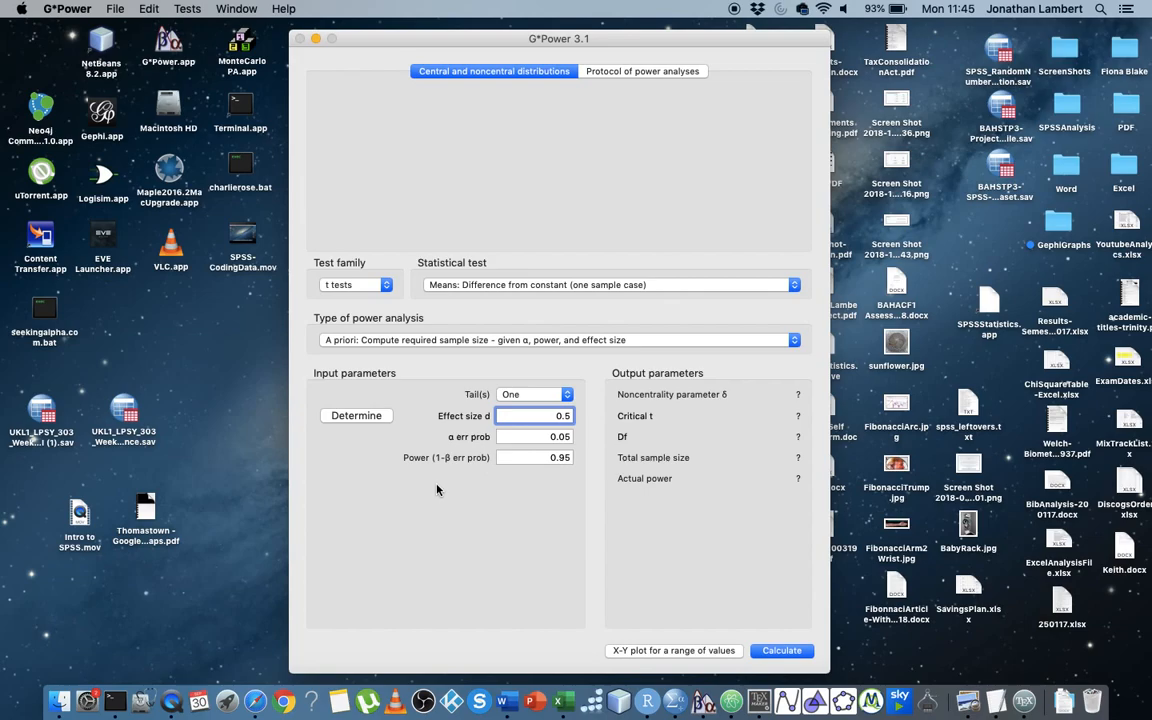
{"action": "left_click", "coordinate": [780, 652]}
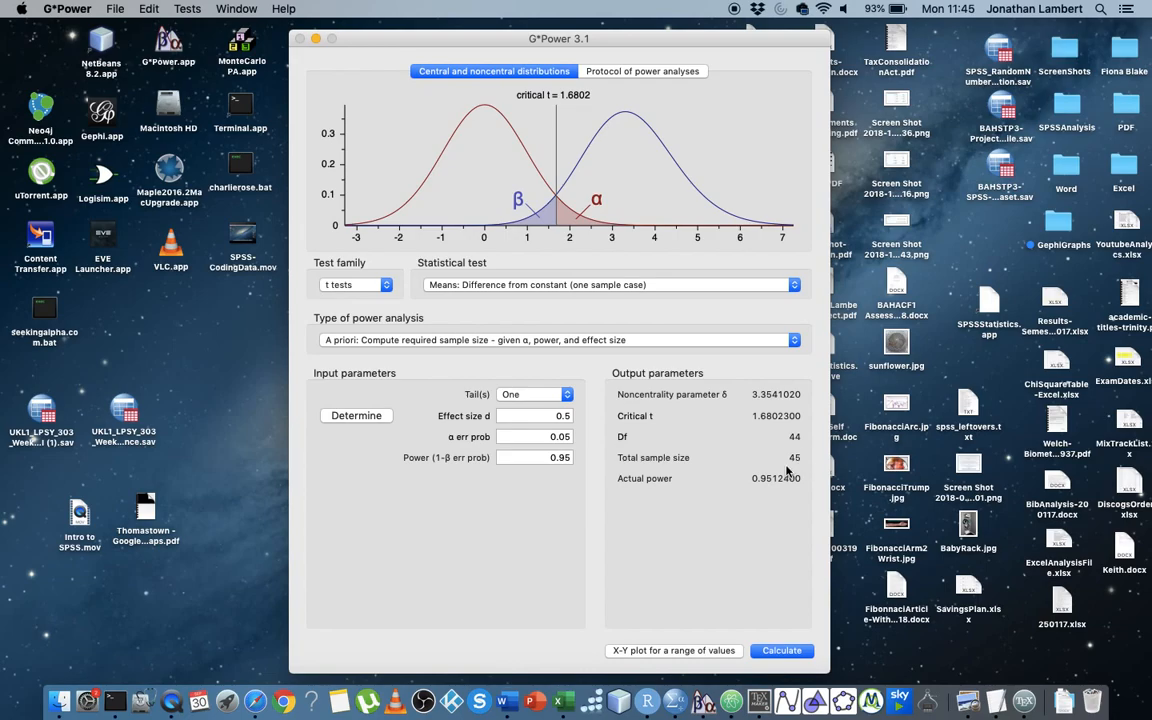
- Set the effect size d to 0.2 and calculate the required sample size for a small effect
{"action": "left_click", "coordinate": [562, 425]}
{"action": "double_click", "coordinate": [564, 416]}
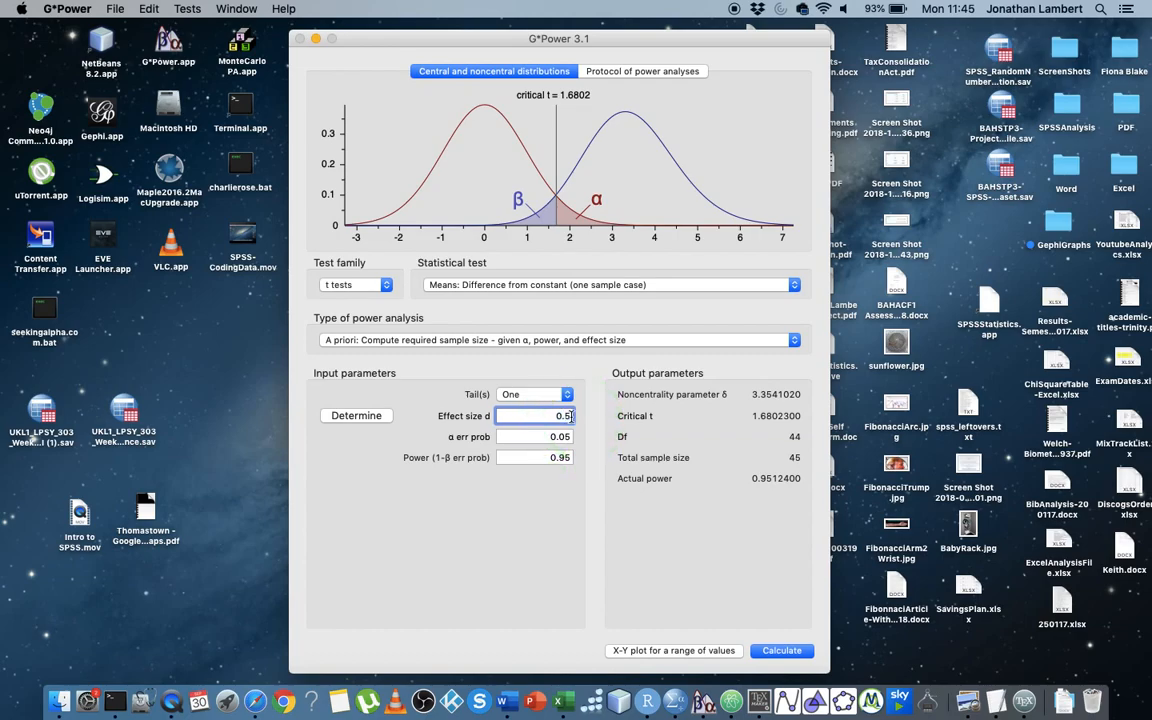
{"action": "type", "text": "0.2"}
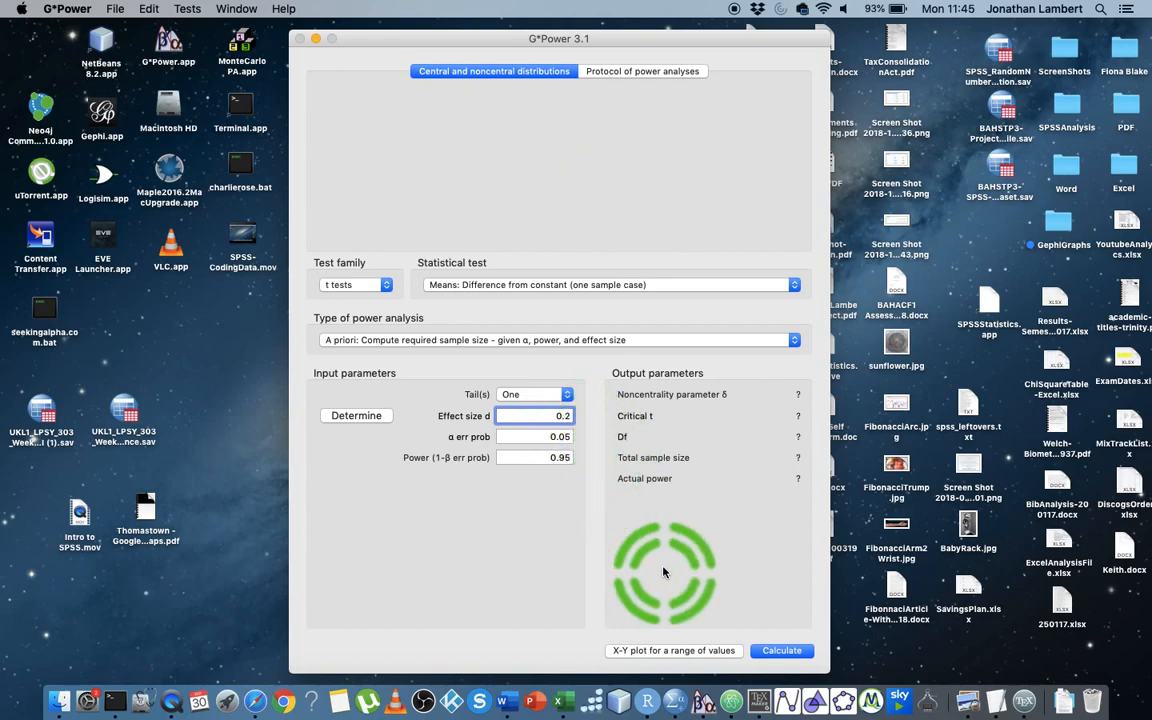
{"action": "left_click", "coordinate": [784, 651]}
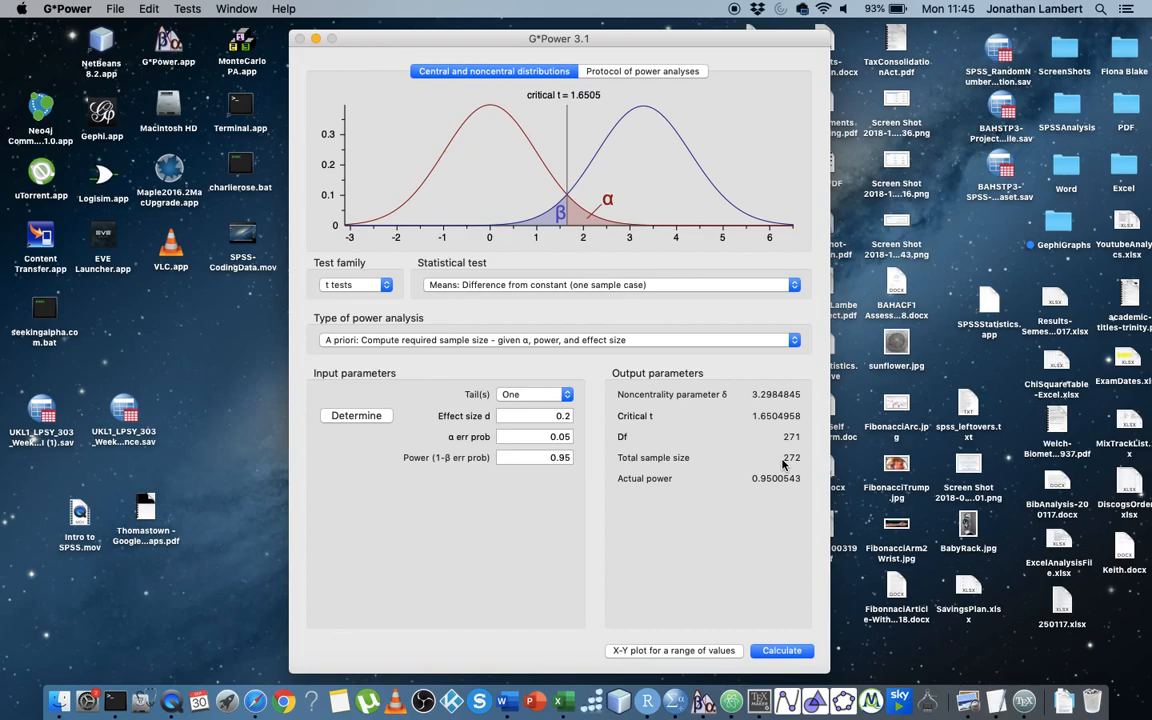
- Set the effect size d to 1 and recalculate the required sample size
{"action": "left_click", "coordinate": [555, 415]}
{"action": "double_click", "coordinate": [568, 415]}
{"action": "type", "text": "1"}
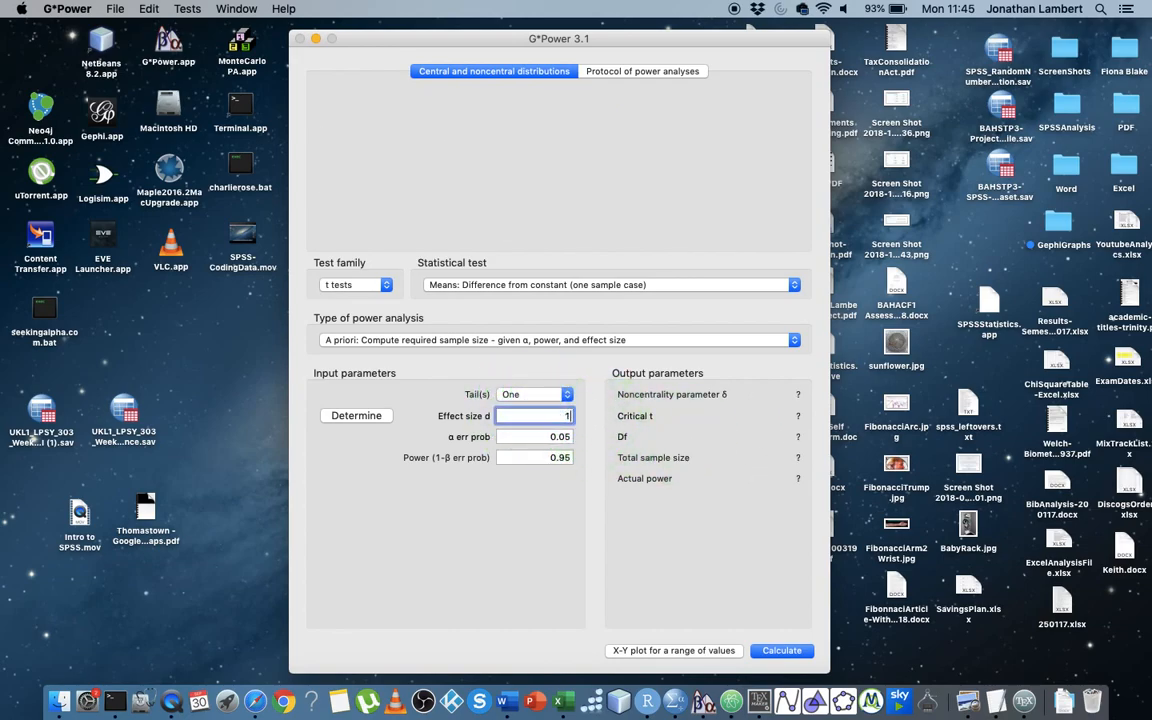
{"action": "left_click", "coordinate": [782, 651]}
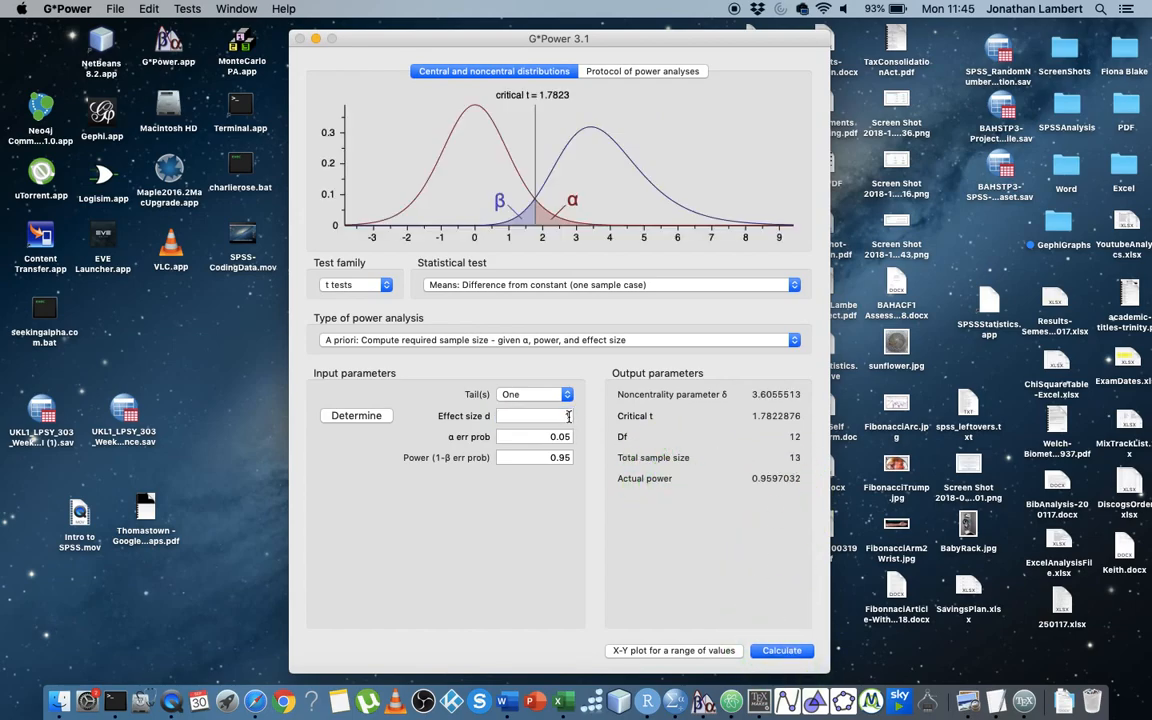
- Check the effect size conventions, set the effect size d to 0.1 and recalculate the required sample size
{"action": "mouse_move", "coordinate": [570, 416]}
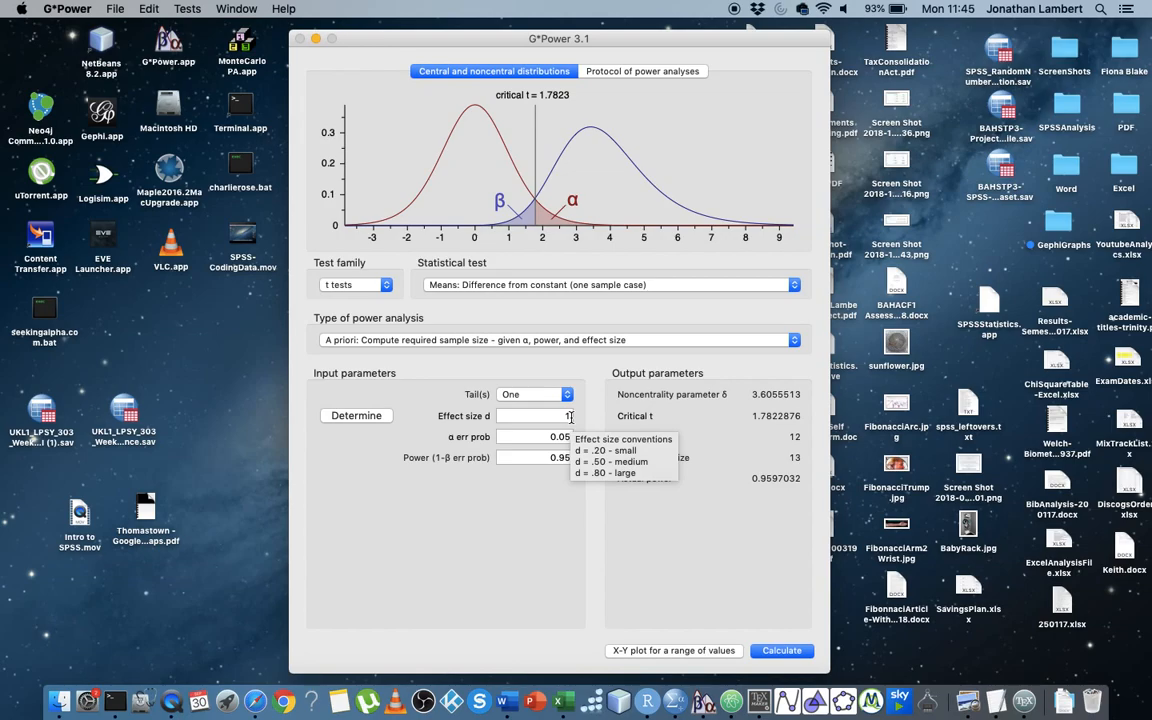
{"action": "left_click", "coordinate": [571, 416]}
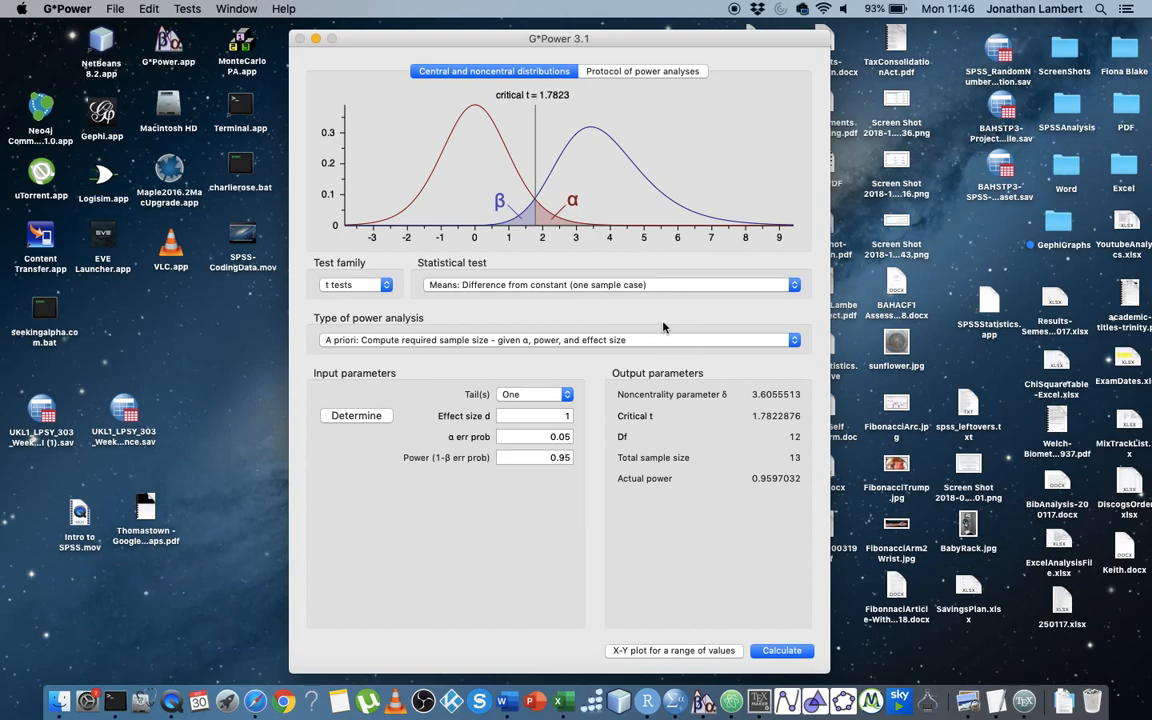
{"action": "left_click", "coordinate": [540, 416]}
{"action": "left_click", "coordinate": [569, 416]}
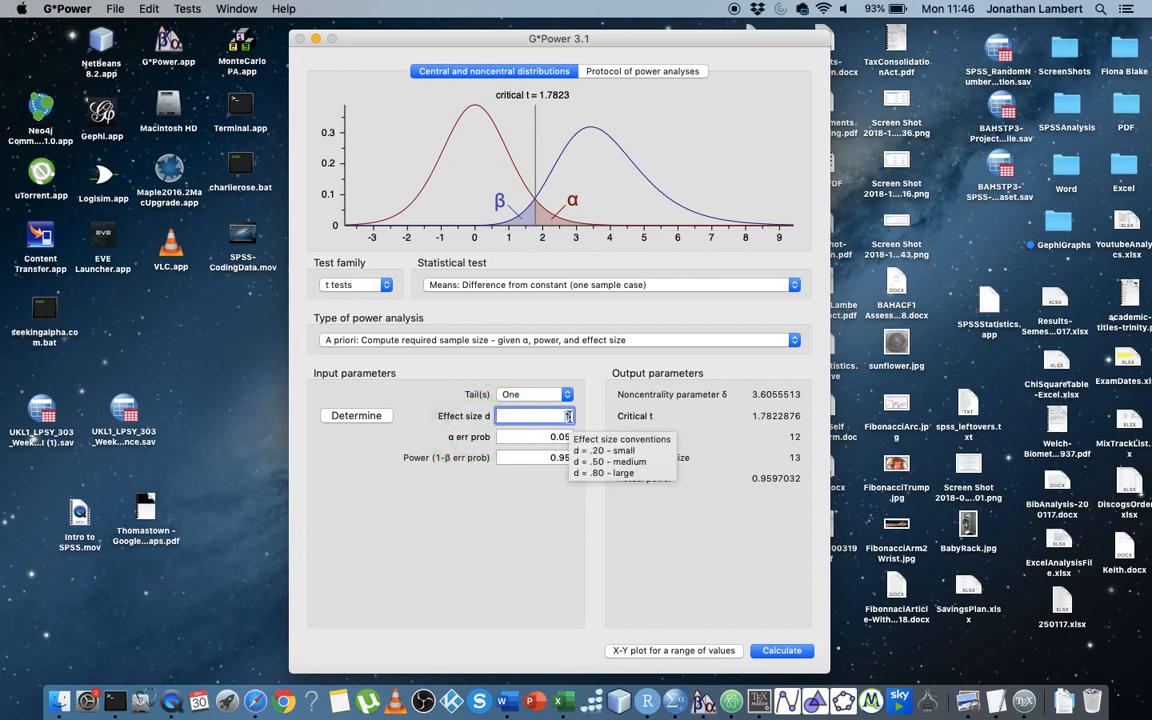
{"action": "type", "text": "0.5"}
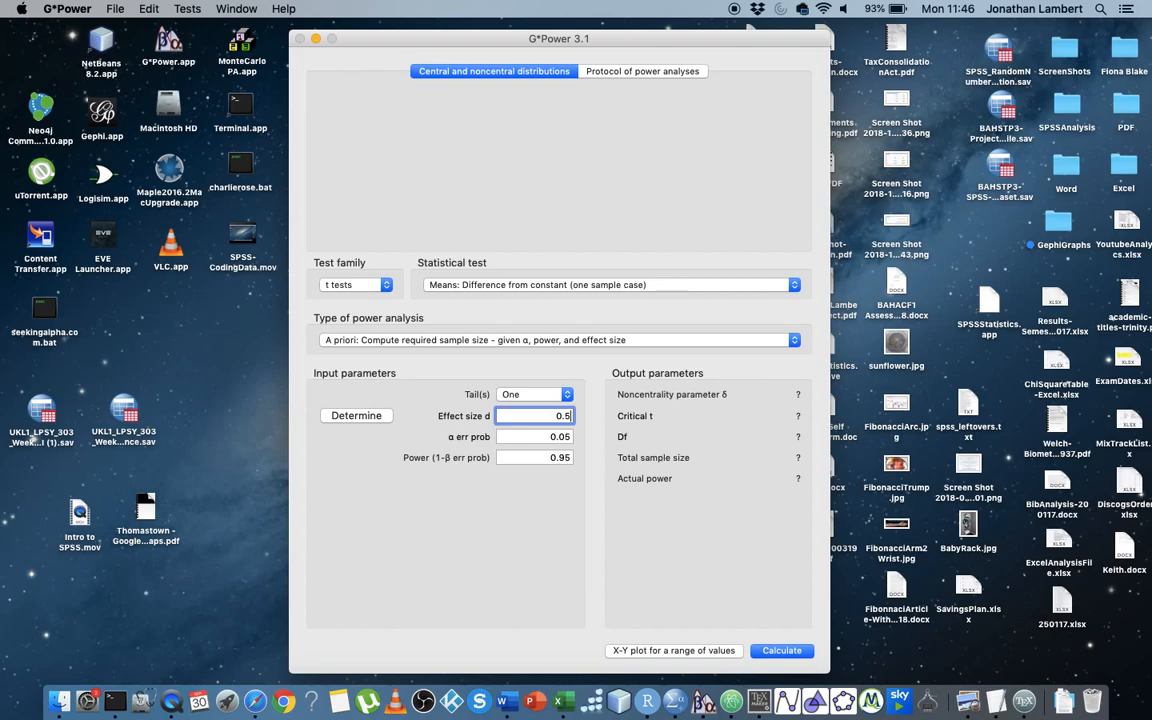
{"action": "key", "text": "BackSpace"}
{"action": "type", "text": "1"}
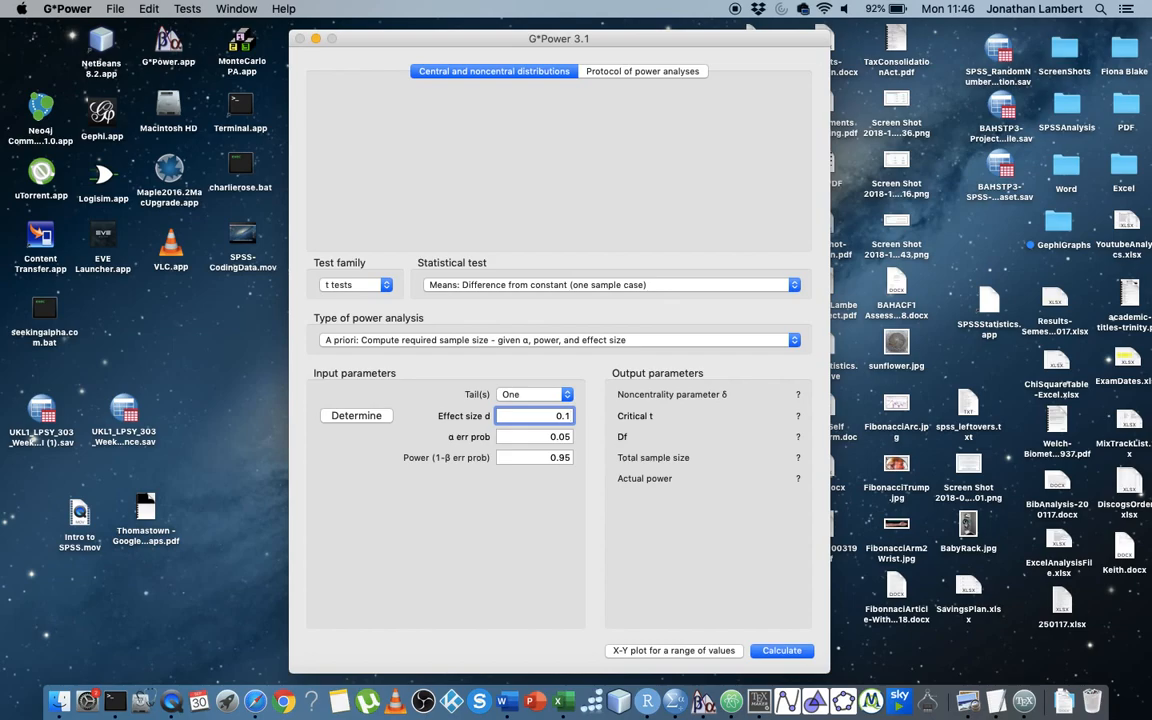
{"action": "left_click", "coordinate": [566, 420]}
{"action": "left_click", "coordinate": [790, 651]}
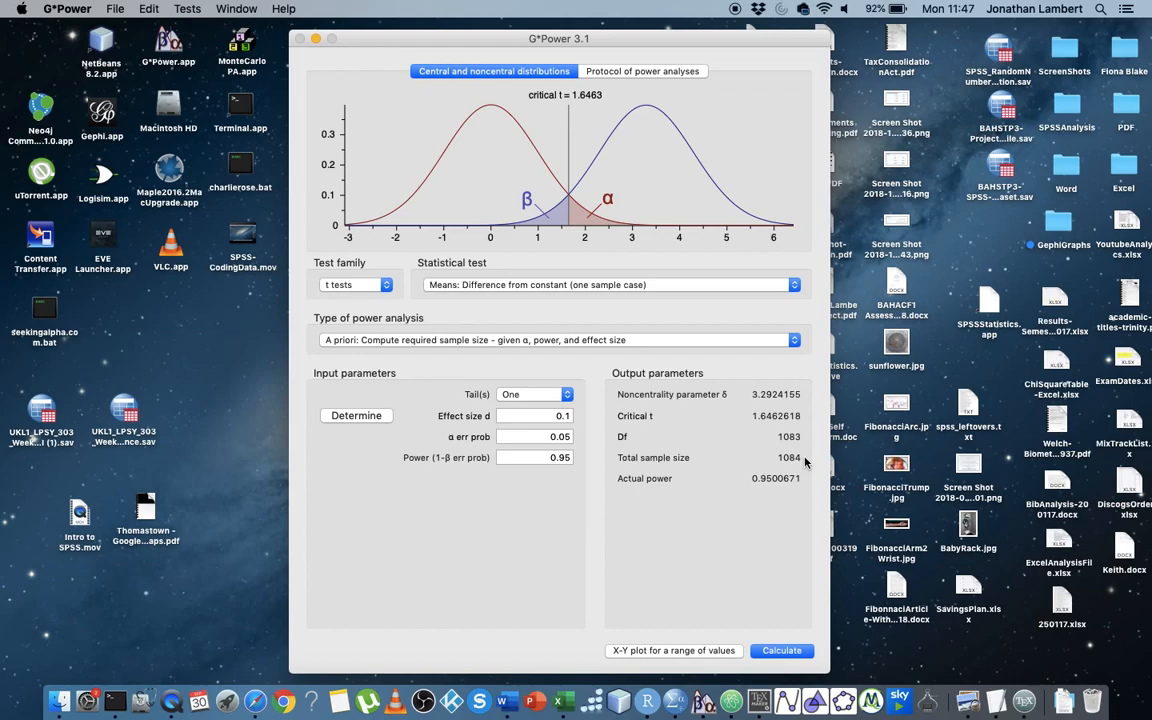
- Change the effect size d to 0.2 and recalculate the sample size for the one-tailed test
{"action": "left_click", "coordinate": [545, 415]}
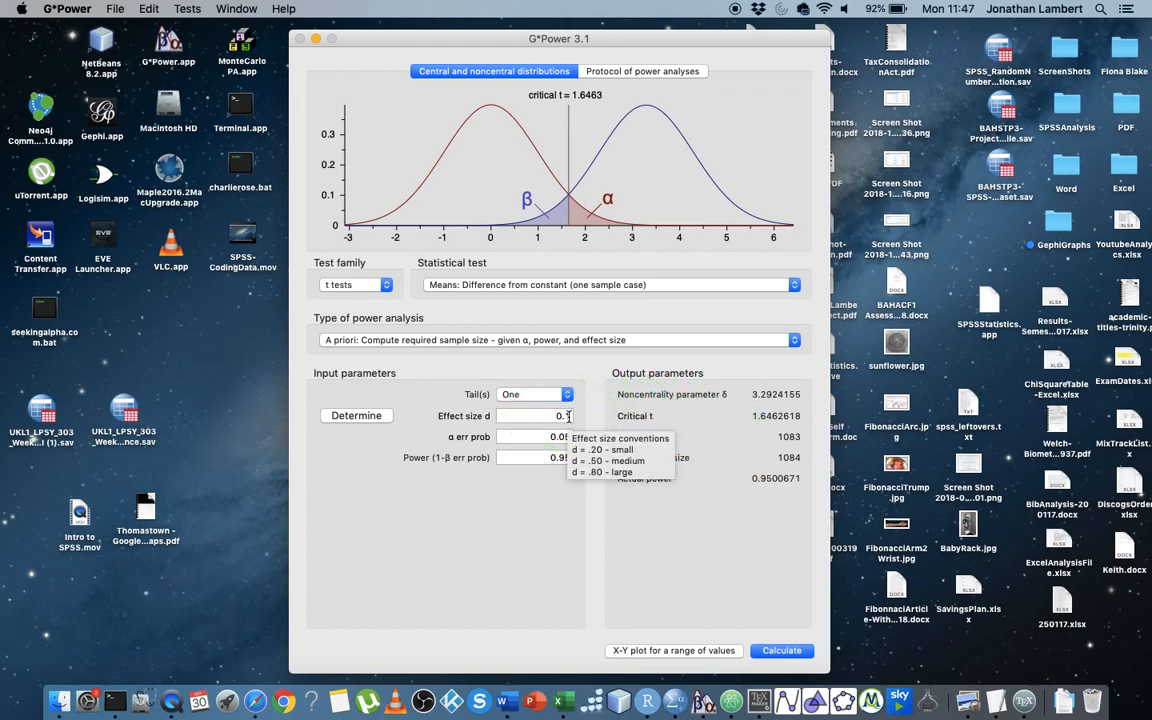
{"action": "double_click", "coordinate": [566, 415]}
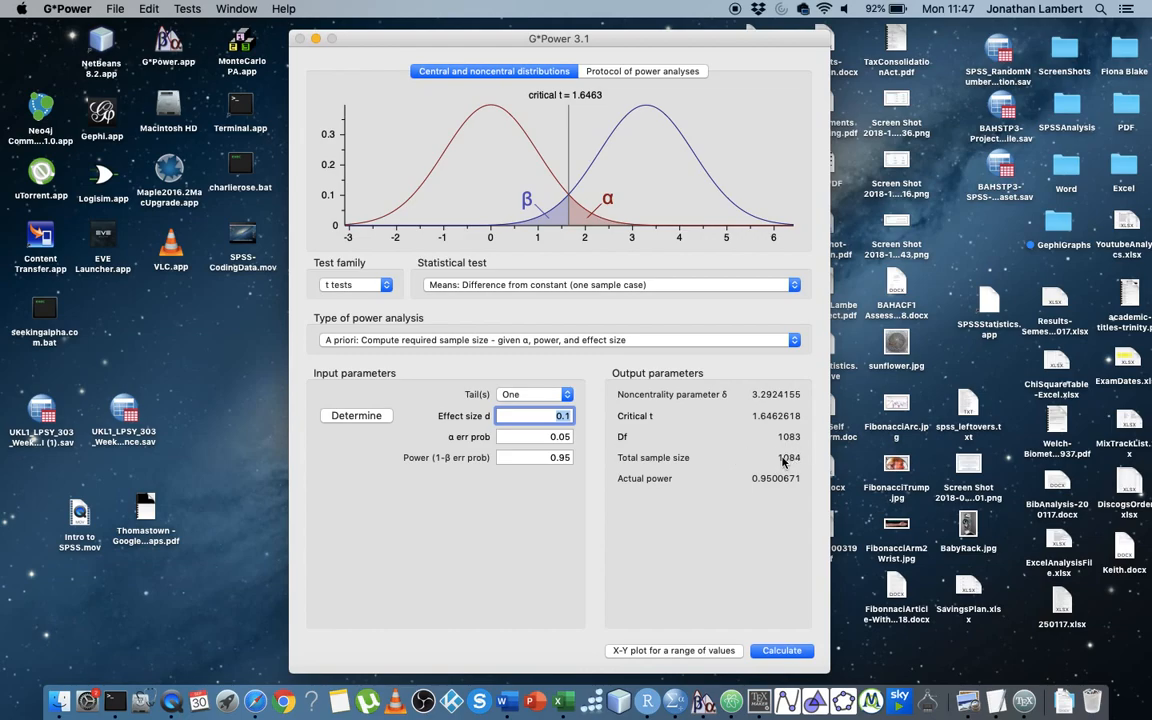
{"action": "left_click", "coordinate": [571, 416]}
{"action": "key", "text": "BackSpace"}
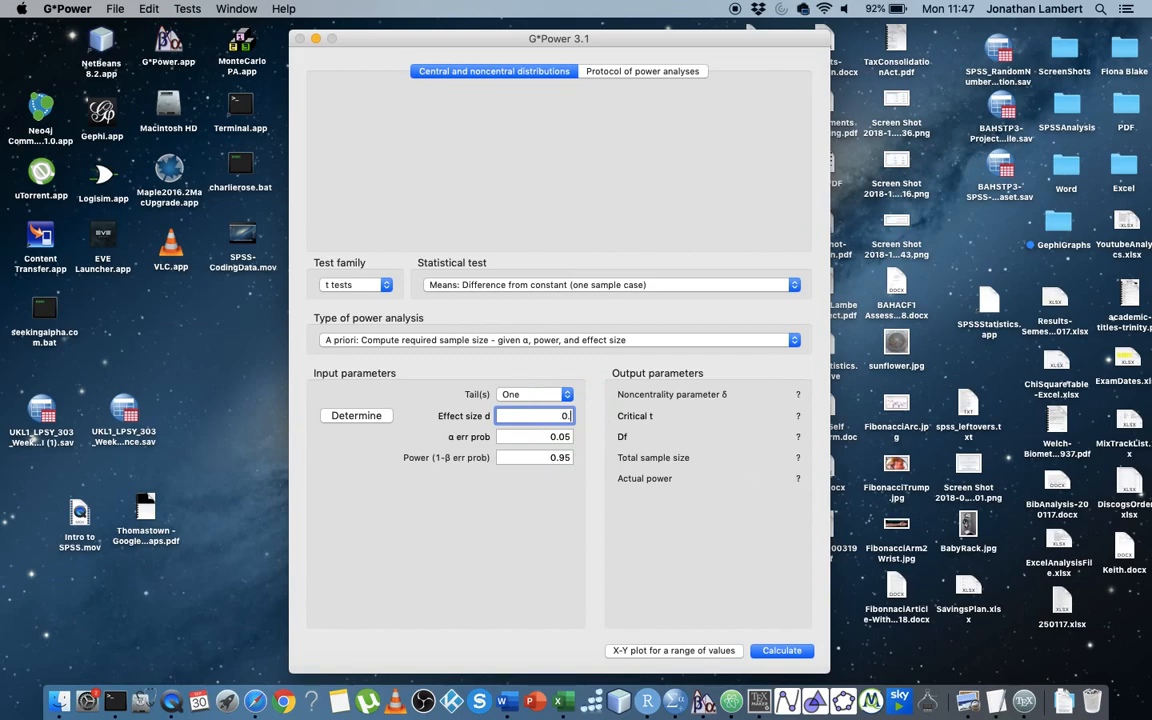
{"action": "type", "text": "2"}
{"action": "key", "text": "Return"}
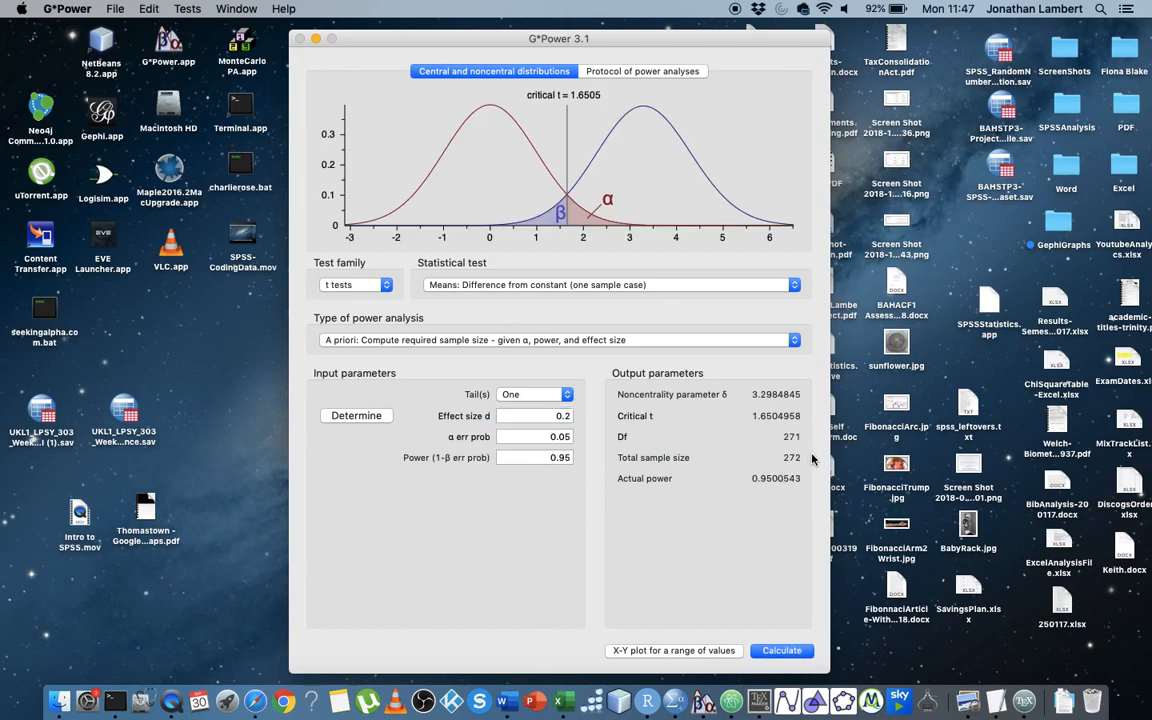
- Re-enter 0.2 as effect size d, switch the statistical test to two independent means (two groups) and return to the one sample case
{"action": "double_click", "coordinate": [565, 415]}
{"action": "type", "text": "0.2"}
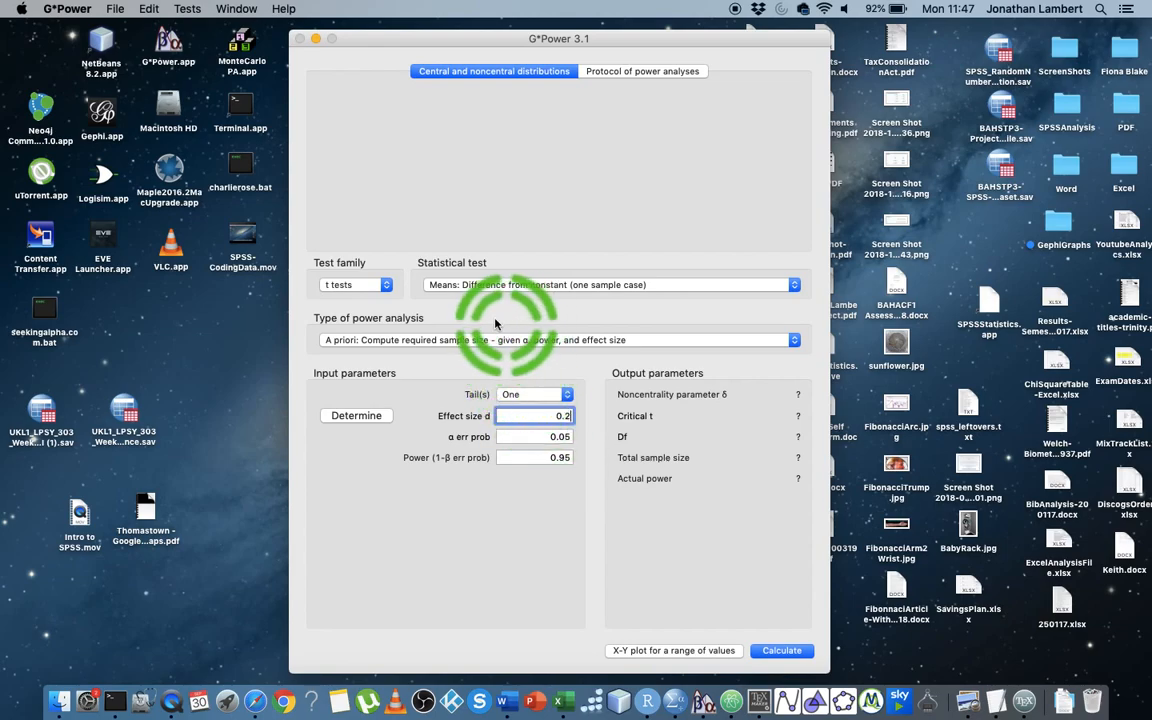
{"action": "left_click", "coordinate": [793, 286]}
{"action": "left_click", "coordinate": [676, 272]}
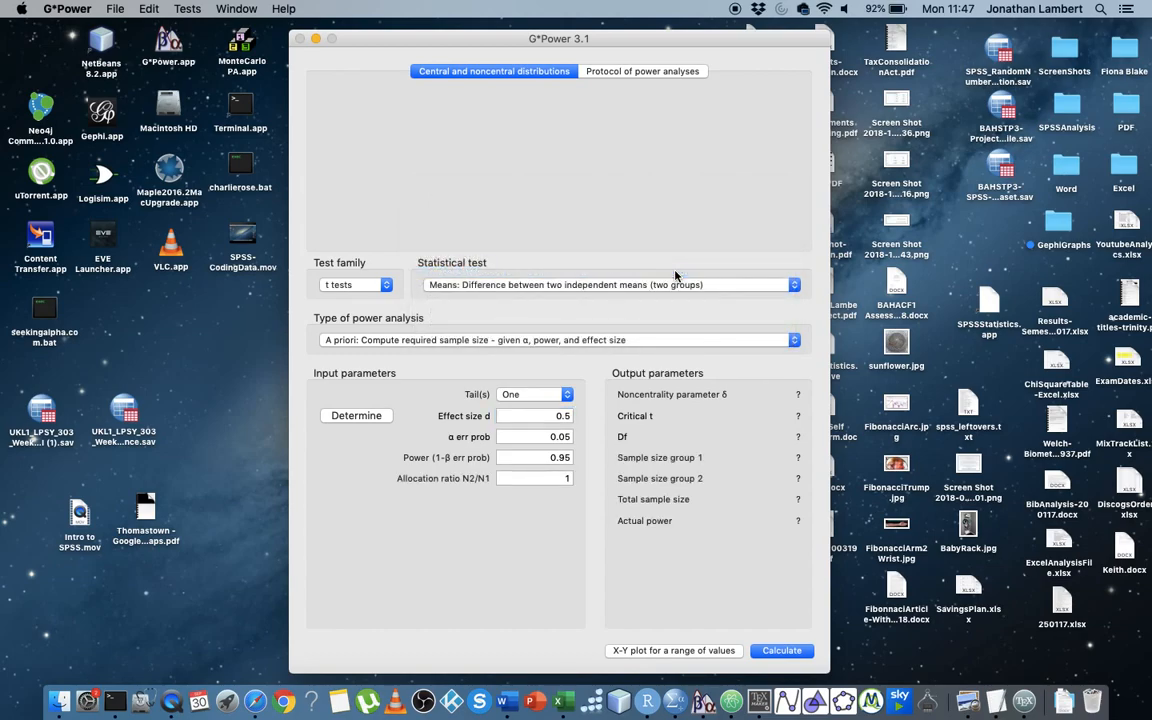
{"action": "left_click", "coordinate": [794, 284]}
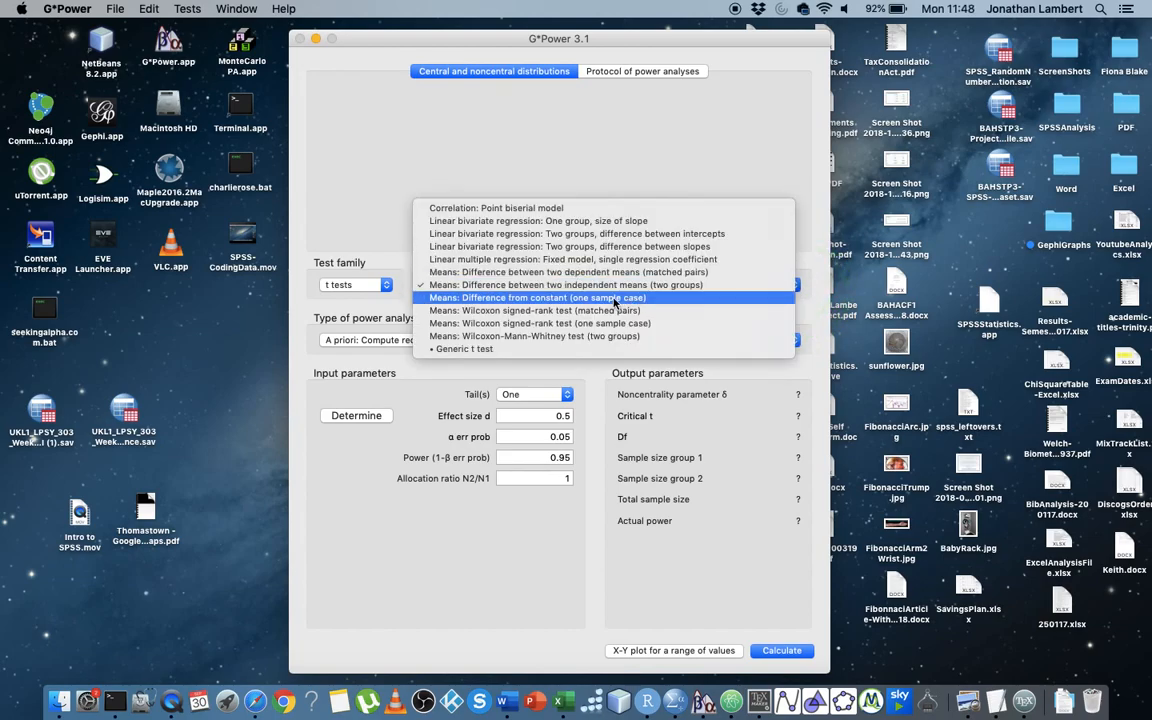
{"action": "left_click", "coordinate": [615, 302]}
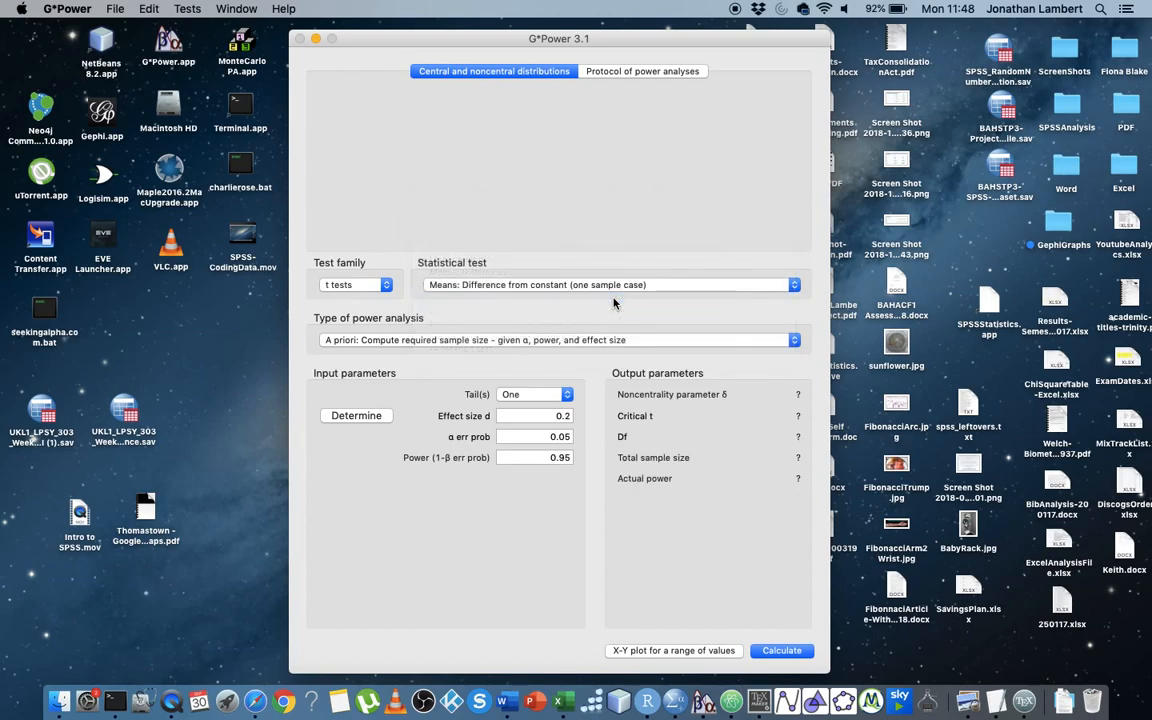
- Set the test to two tails and recalculate the required sample size
{"action": "left_click", "coordinate": [568, 398]}
{"action": "left_click", "coordinate": [522, 410]}
{"action": "left_click", "coordinate": [782, 650]}
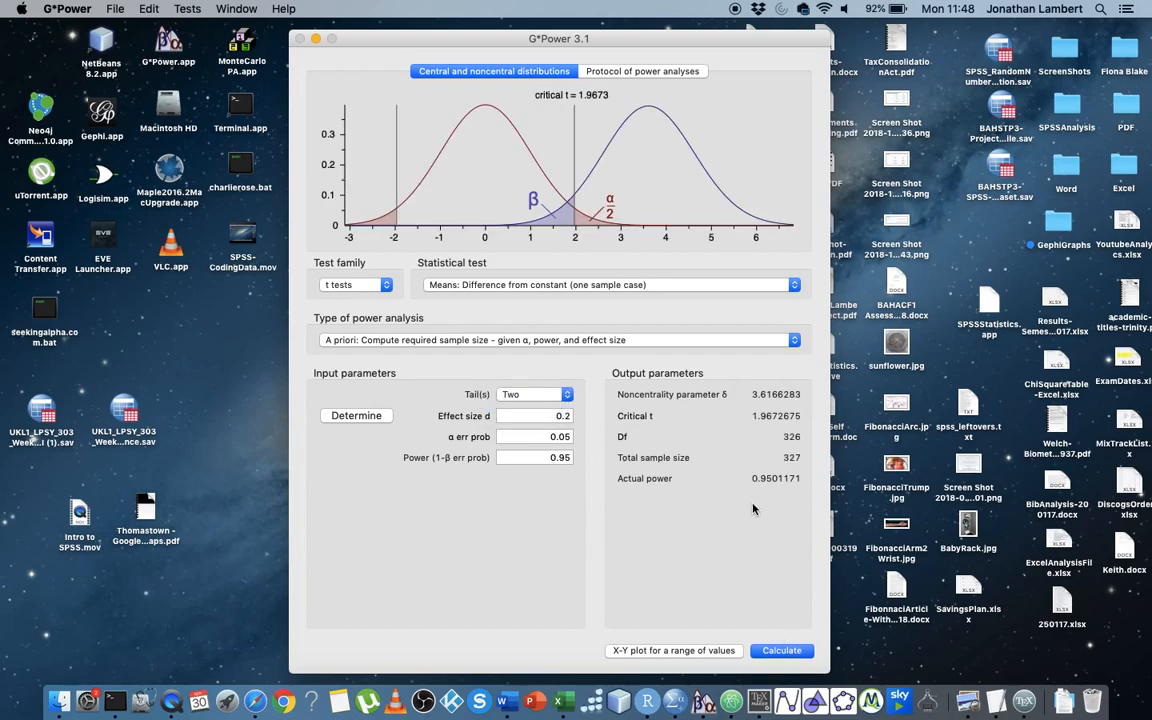